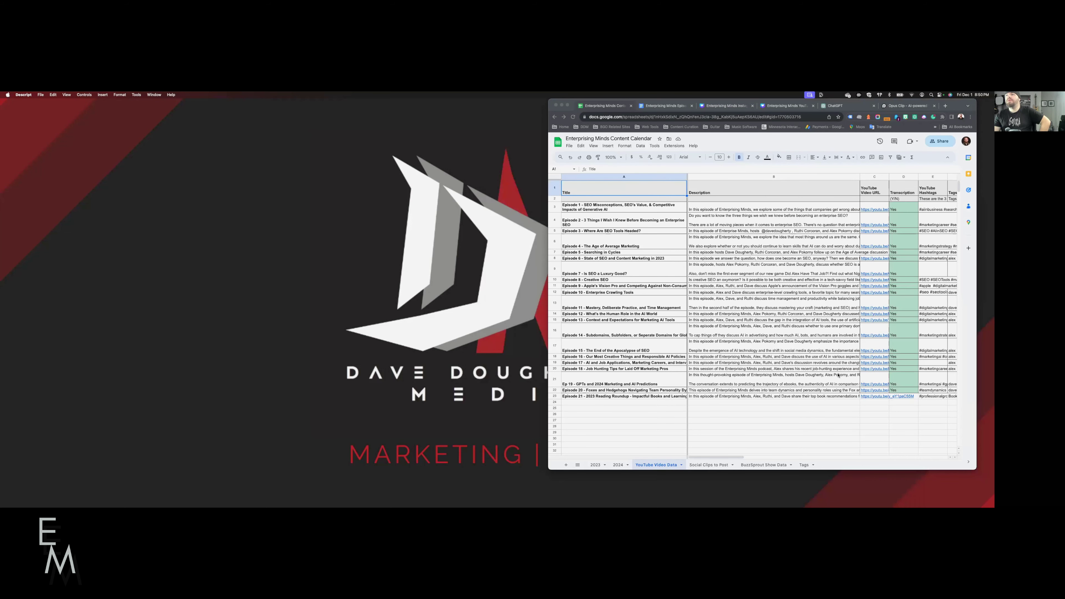
- Look over the episode columns to the right, then widen the Chrome window from its bottom-left corner
scroll(834, 376, "right", 5)
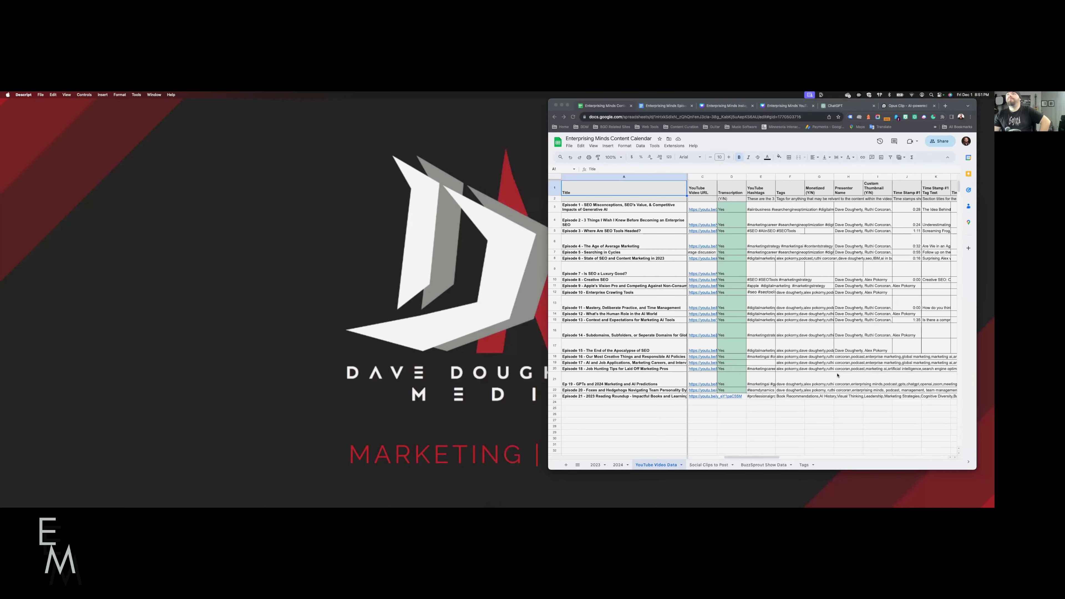
scroll(837, 375, "right", 2)
scroll(837, 374, "right", 3)
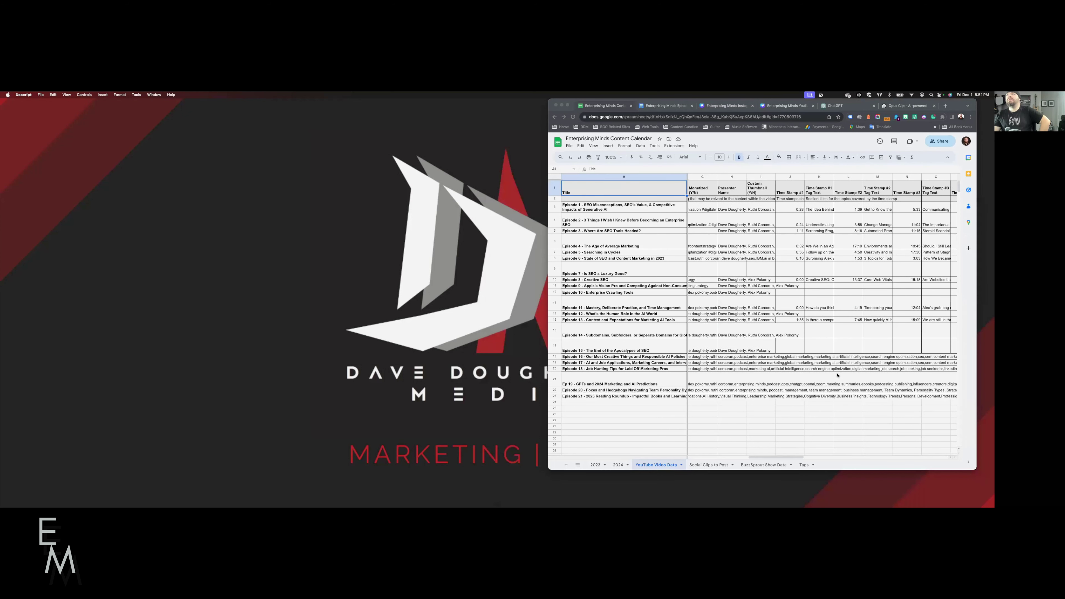
scroll(838, 374, "right", 1)
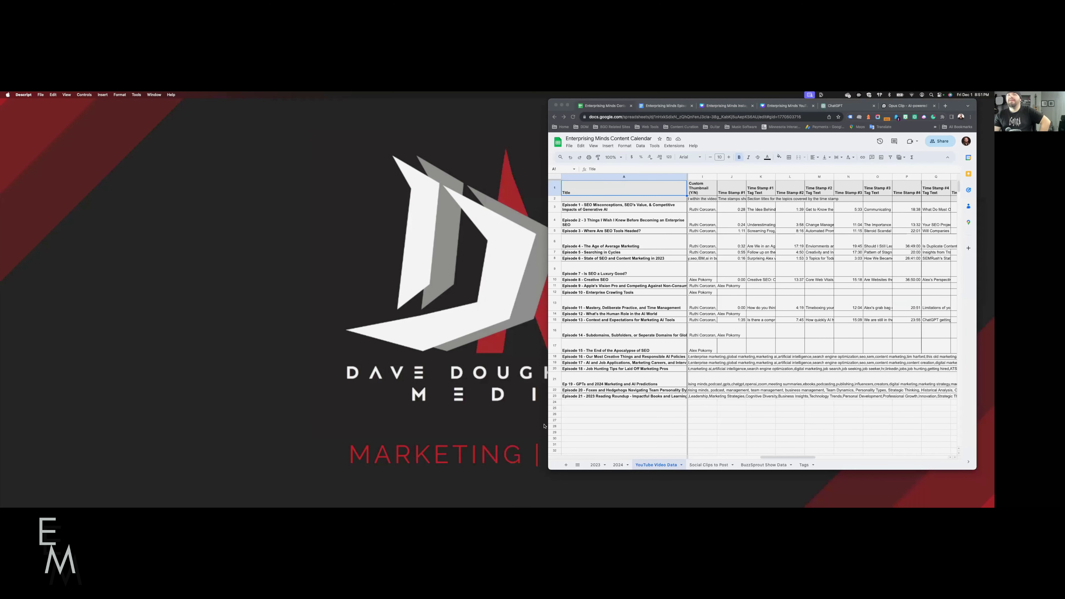
left_click(550, 466)
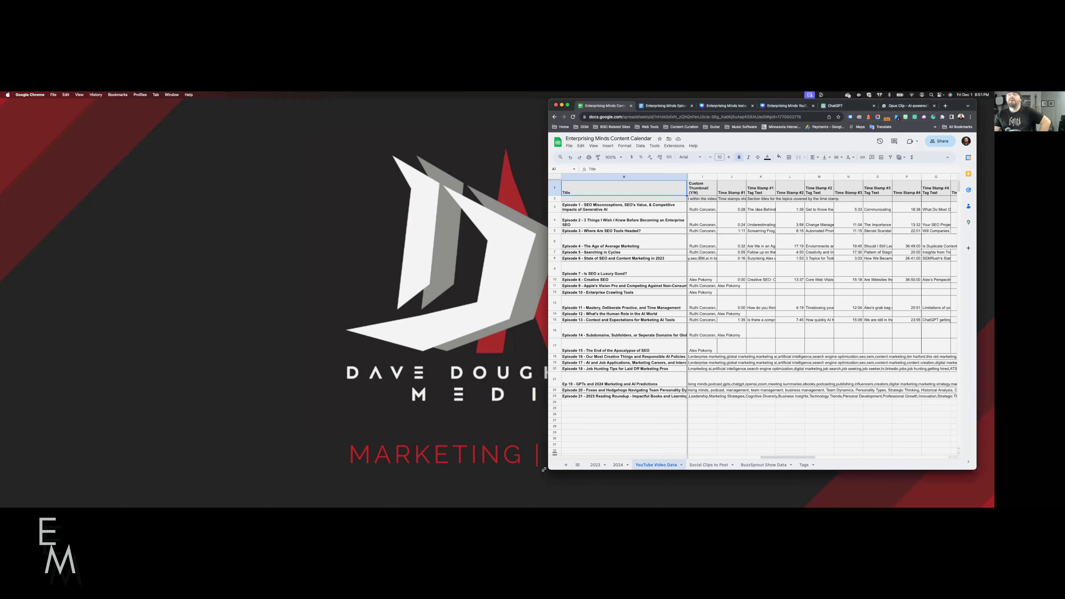
left_click_drag(549, 468, 410, 469)
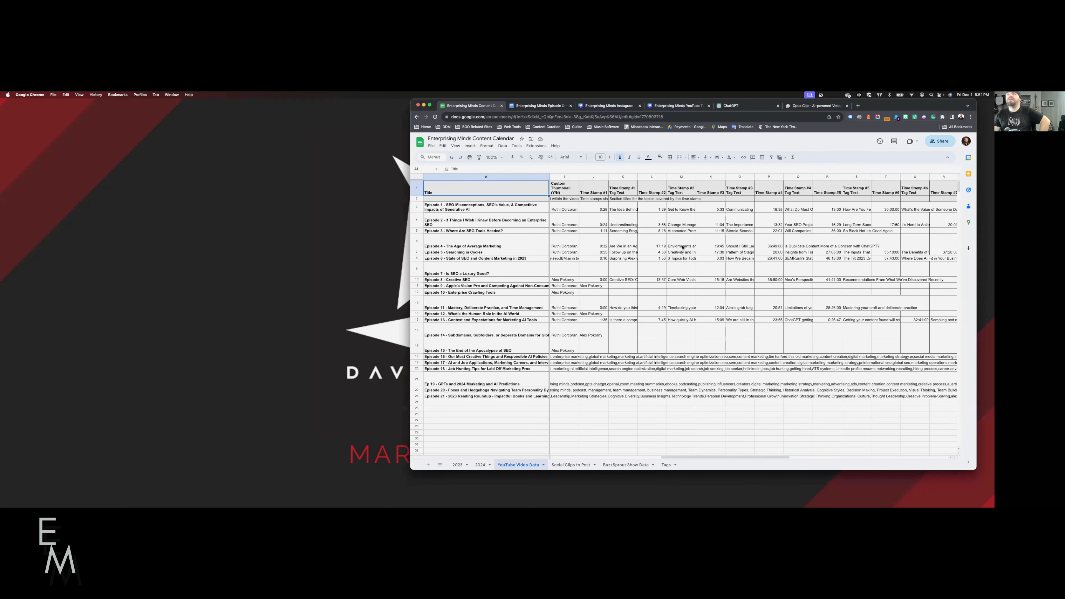
- Scroll the YouTube Video Data sheet back left to column B
scroll(732, 382, "left", 2)
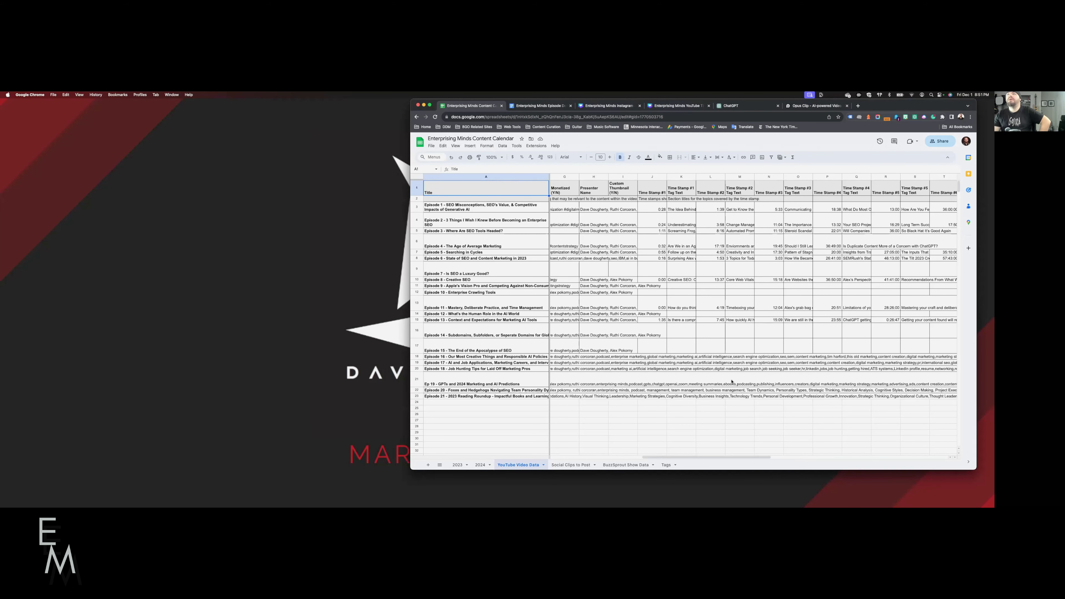
scroll(695, 319, "left", 1)
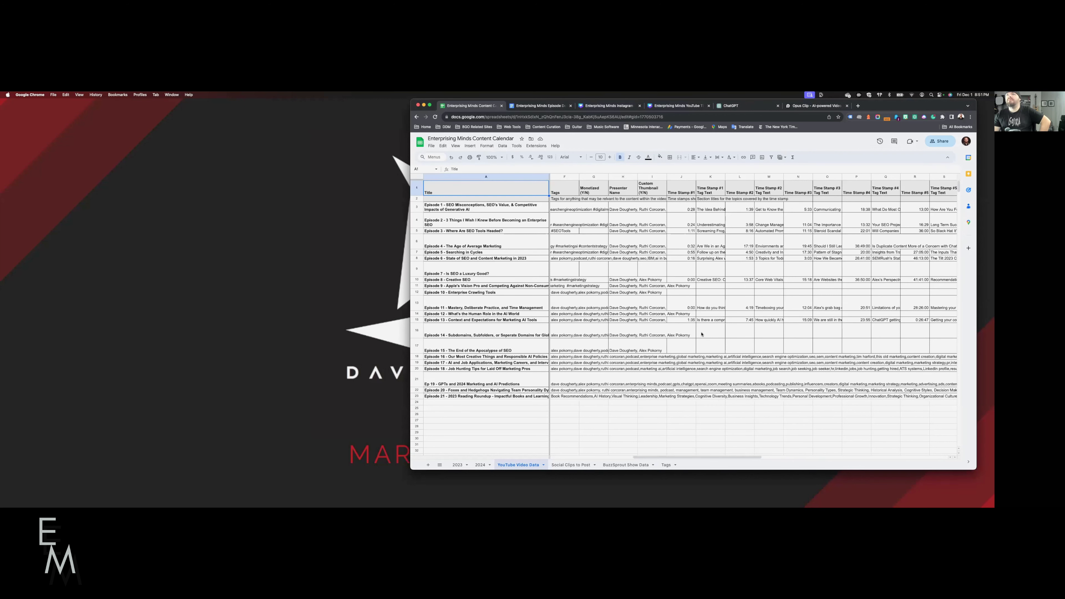
scroll(683, 289, "left", 2)
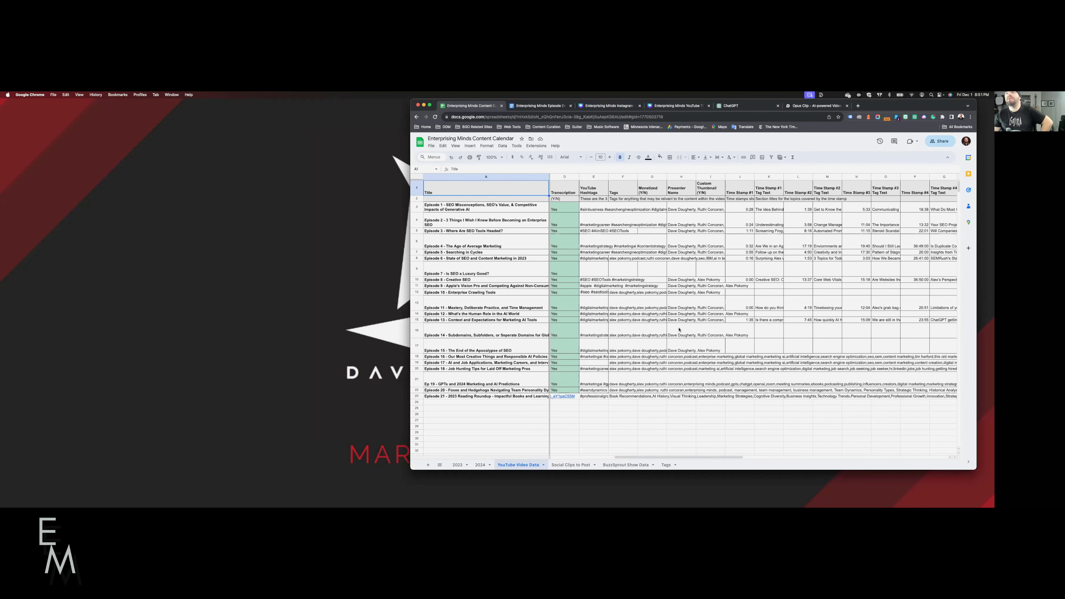
scroll(679, 329, "left", 1)
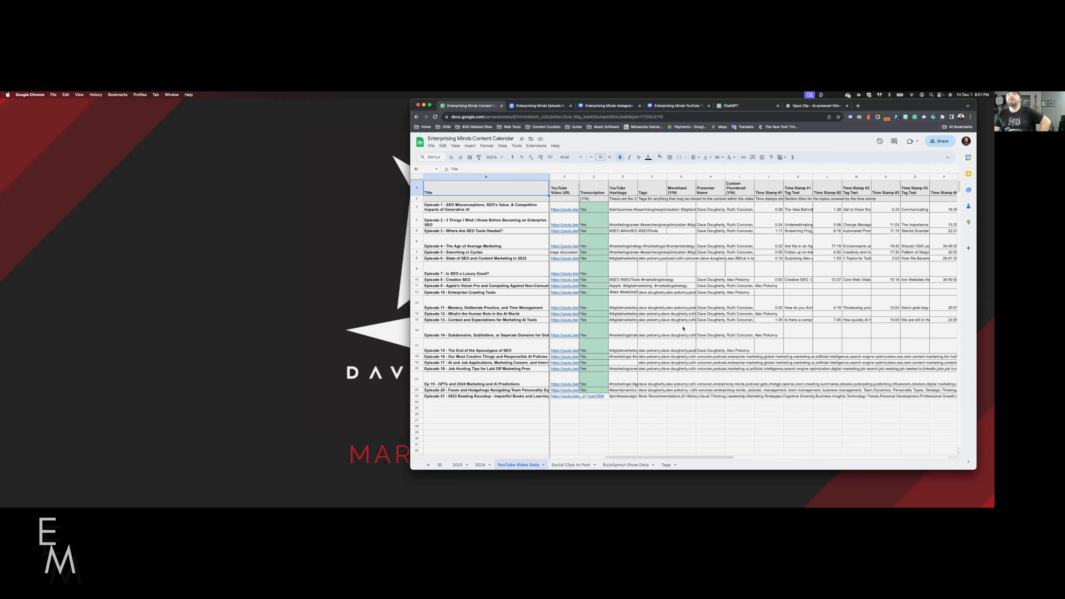
scroll(671, 335, "left", 3)
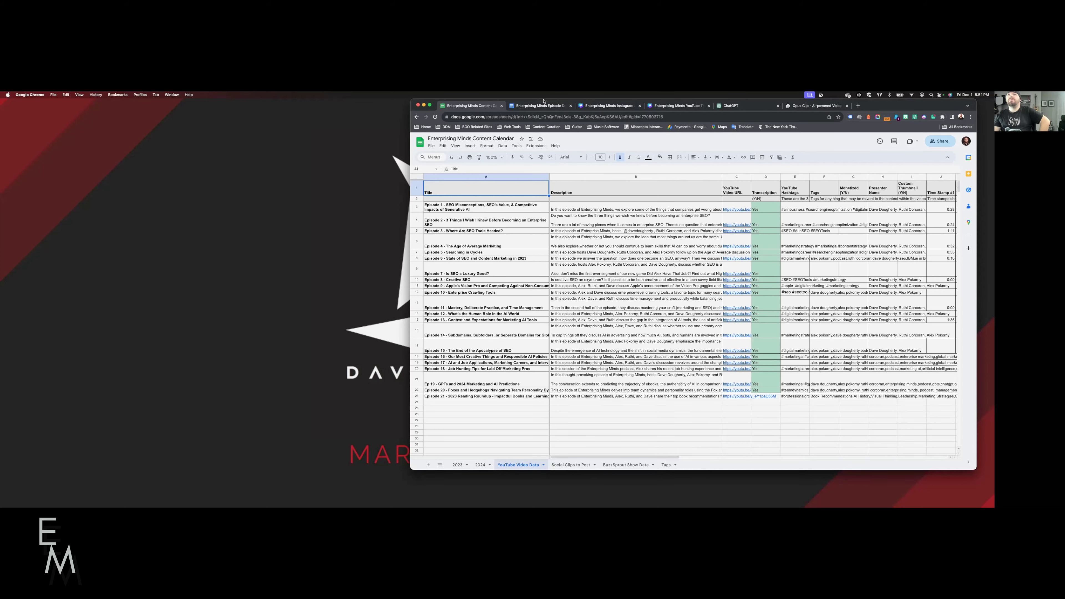
- Skim the Episode Description Template doc, then close it to reveal the Canva Instagram Square design
left_click(524, 108)
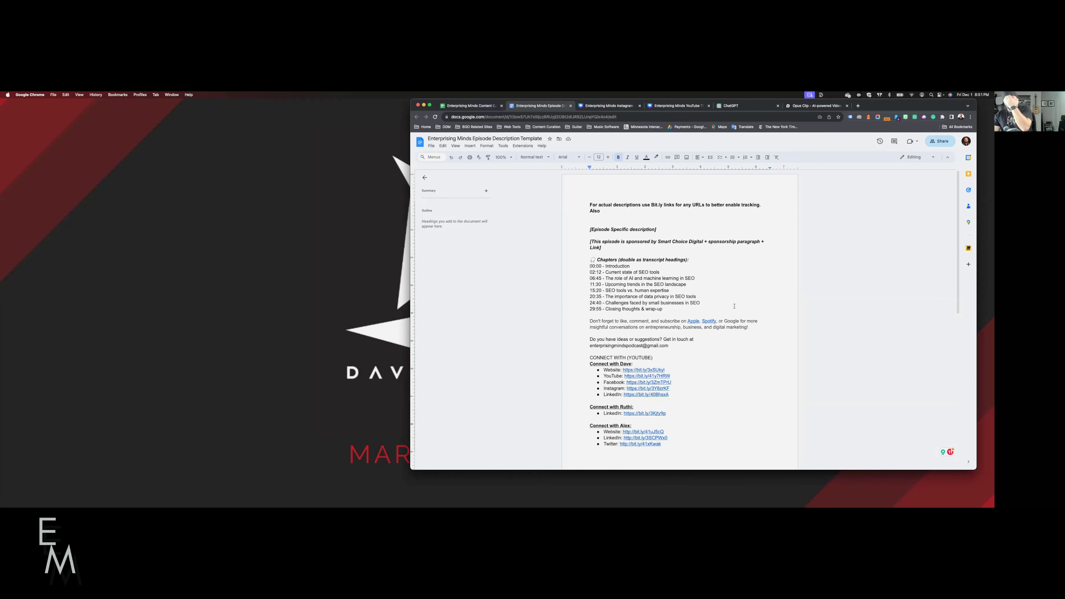
scroll(734, 313, "down", 2)
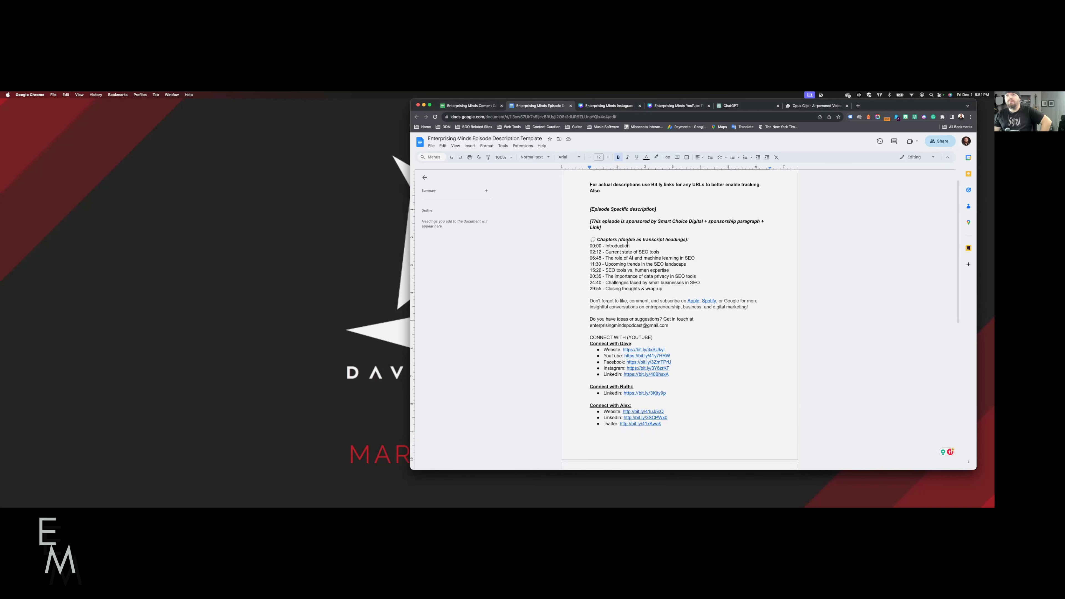
scroll(627, 244, "down", 3)
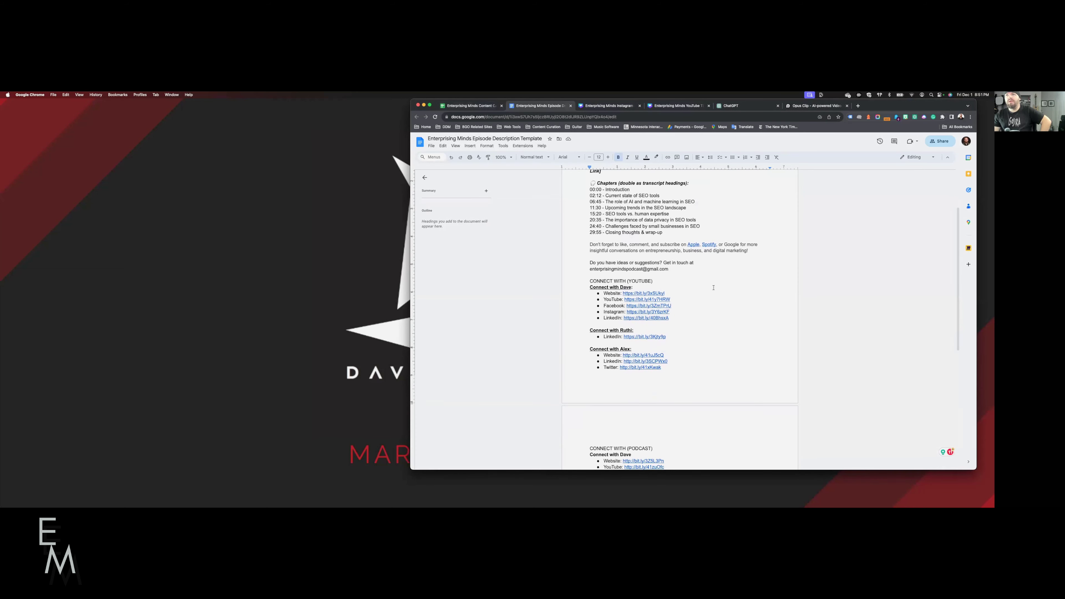
scroll(713, 287, "down", 12)
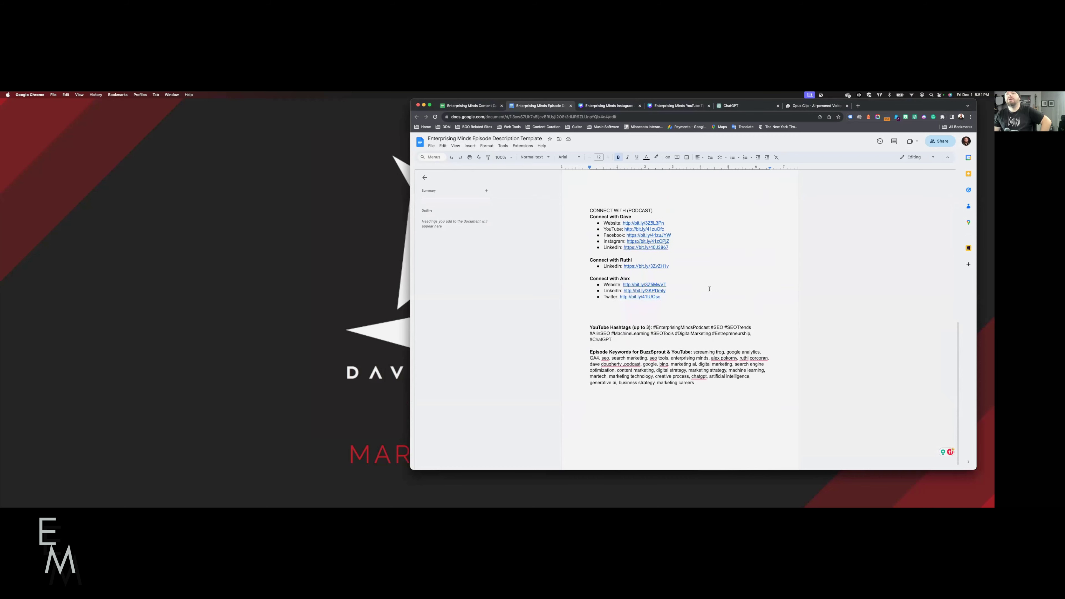
scroll(716, 292, "down", 1)
scroll(648, 249, "up", 12)
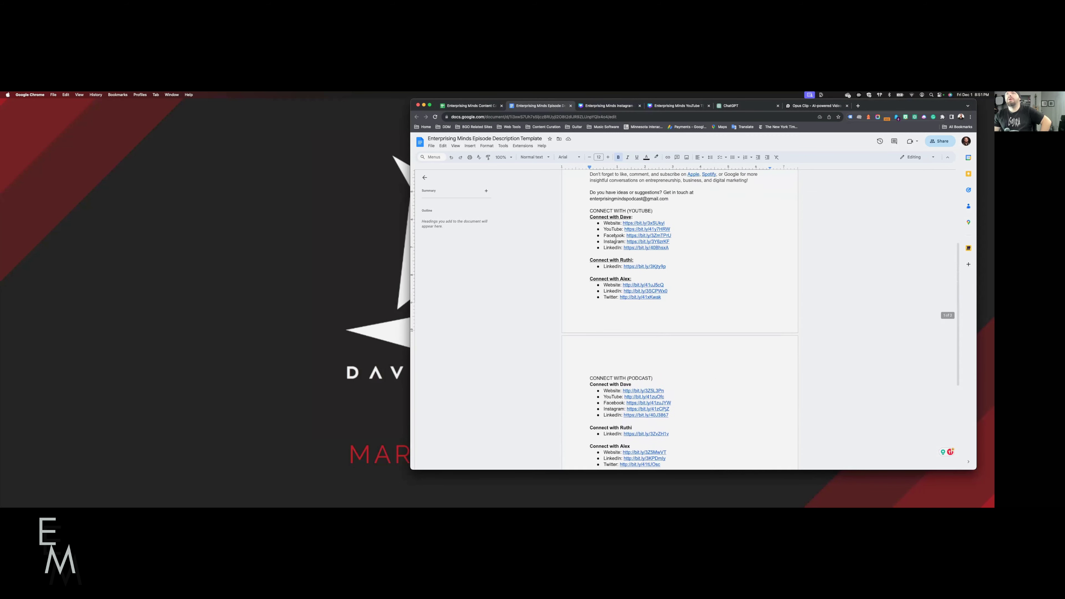
scroll(742, 263, "up", 4)
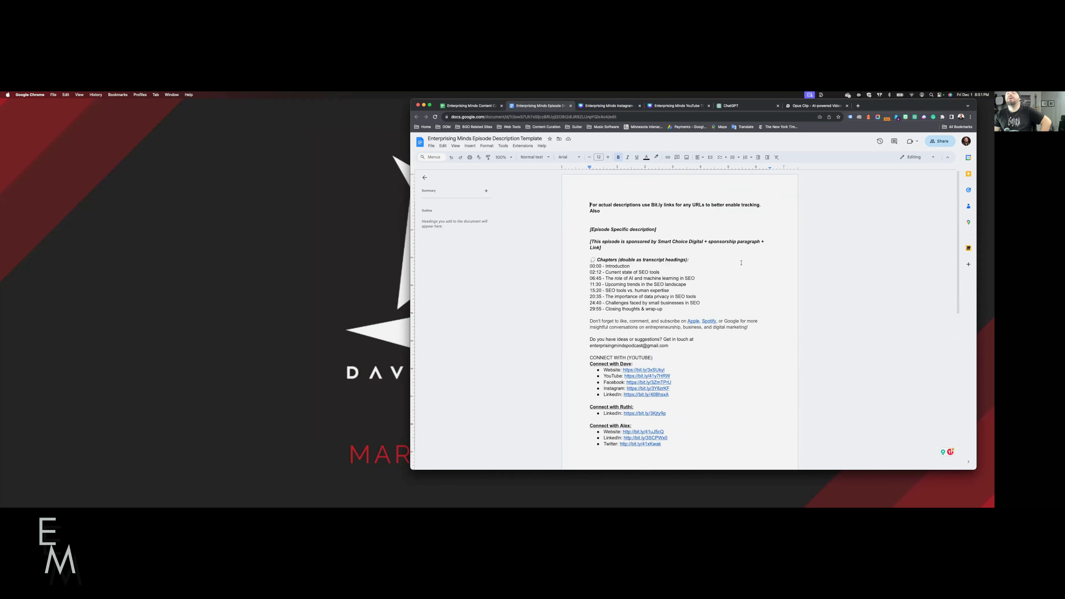
left_click(570, 106)
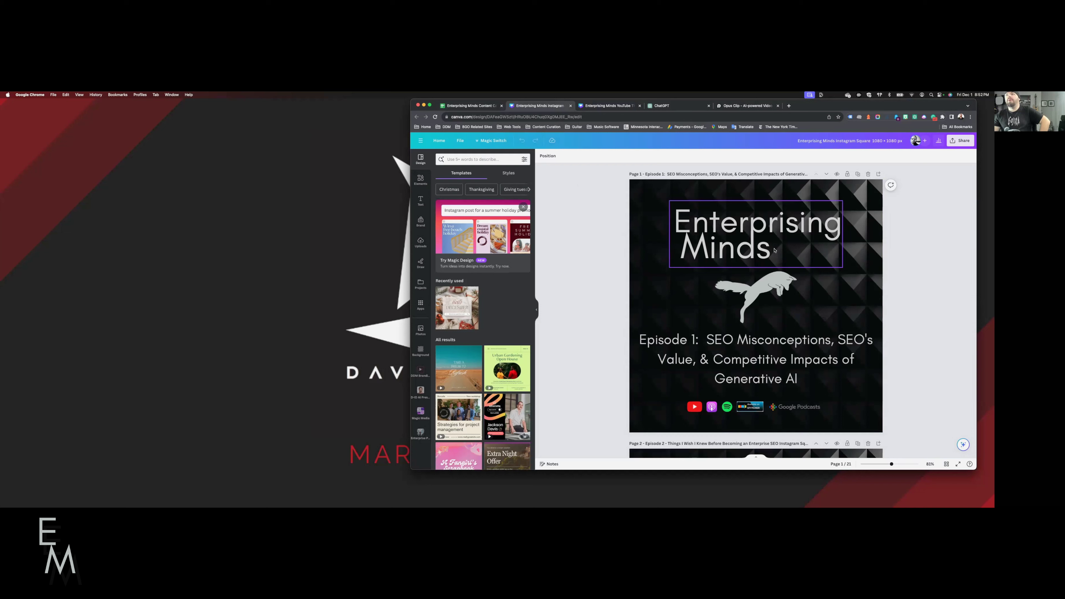
- Move to the Enterprising Minds YouTube Thumbnails design and page down to the Episode 5 – Searching in Cycles thumbnail
scroll(773, 252, "down", 10)
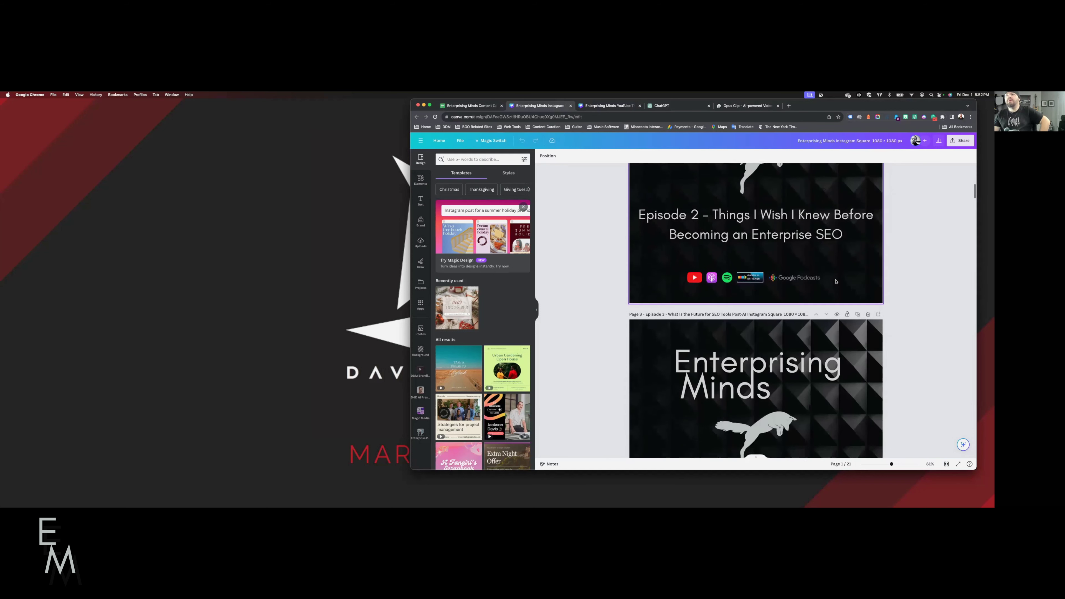
scroll(836, 282, "down", 10)
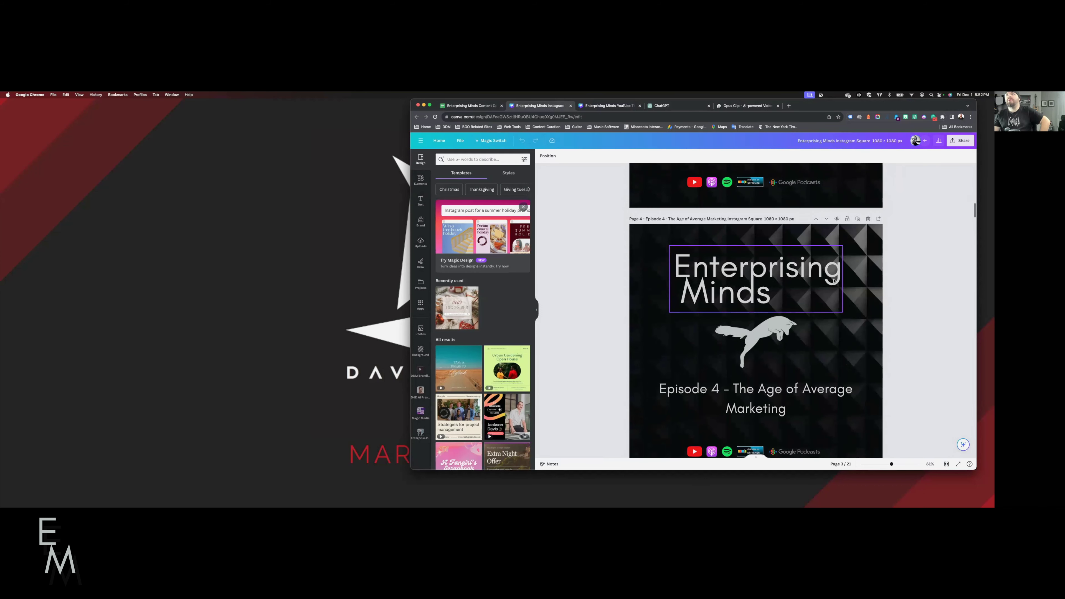
scroll(833, 280, "down", 10)
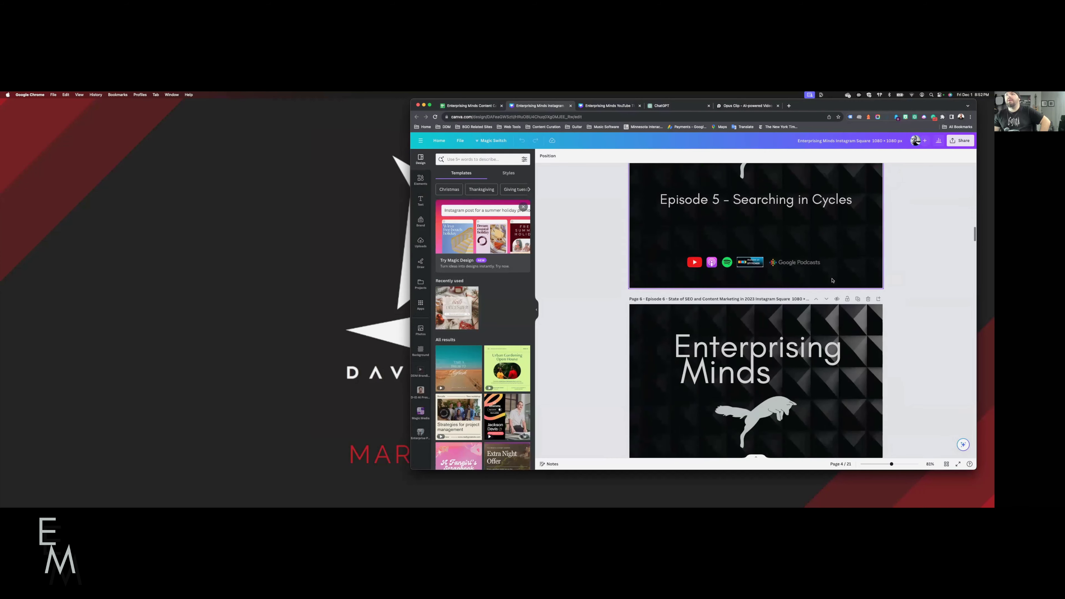
scroll(832, 280, "down", 5)
key("ctrl+Tab")
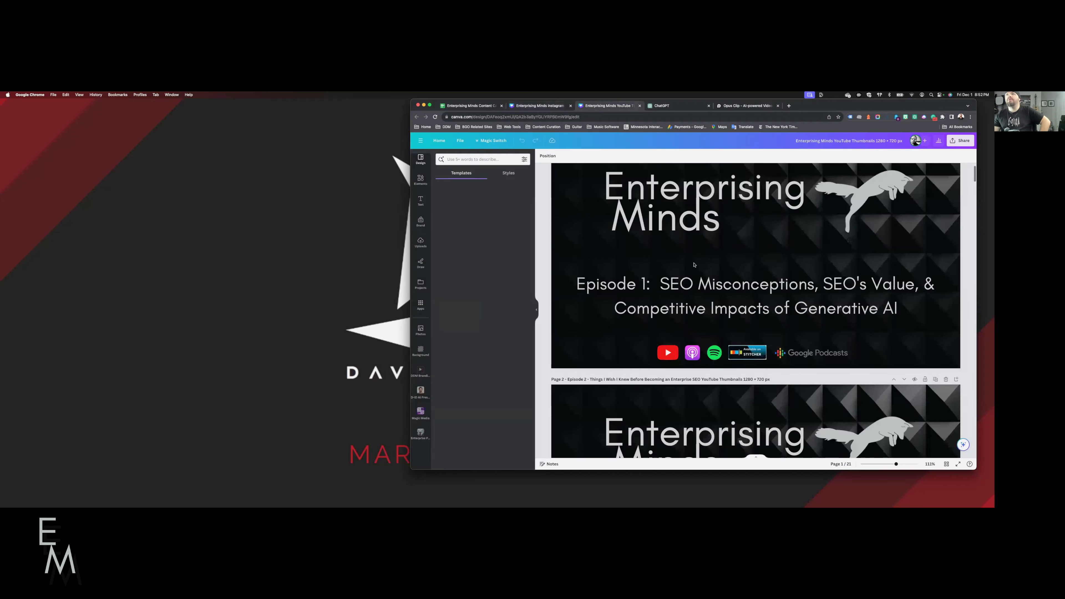
scroll(692, 262, "down", 5)
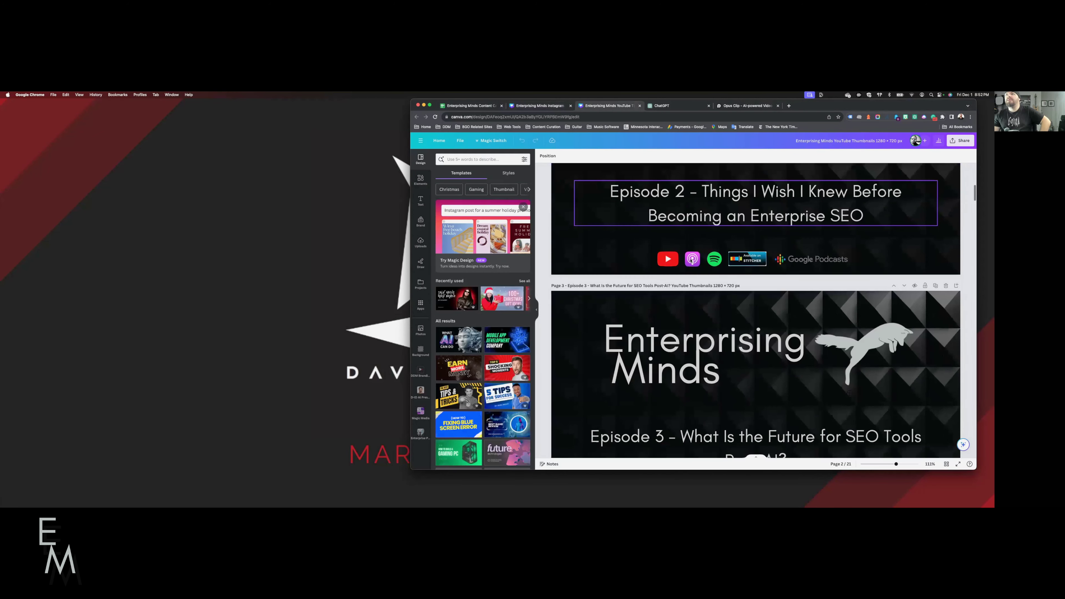
scroll(692, 260, "down", 15)
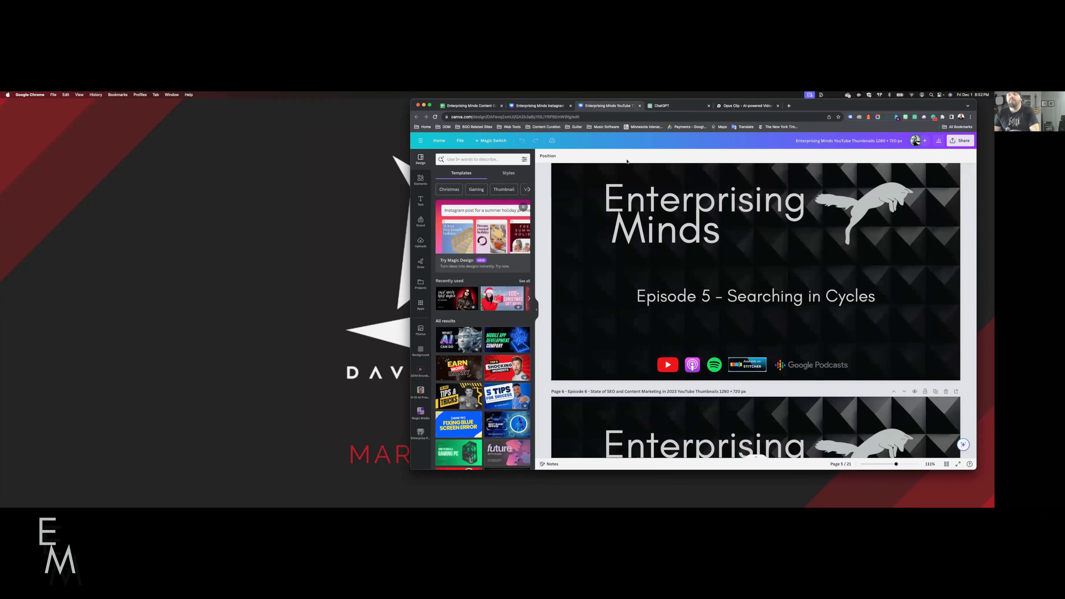
- Go to ChatGPT, try attaching the Episode 21 transcript, and open the Comprehensive Podcast Content Creator GPT
left_click(675, 108)
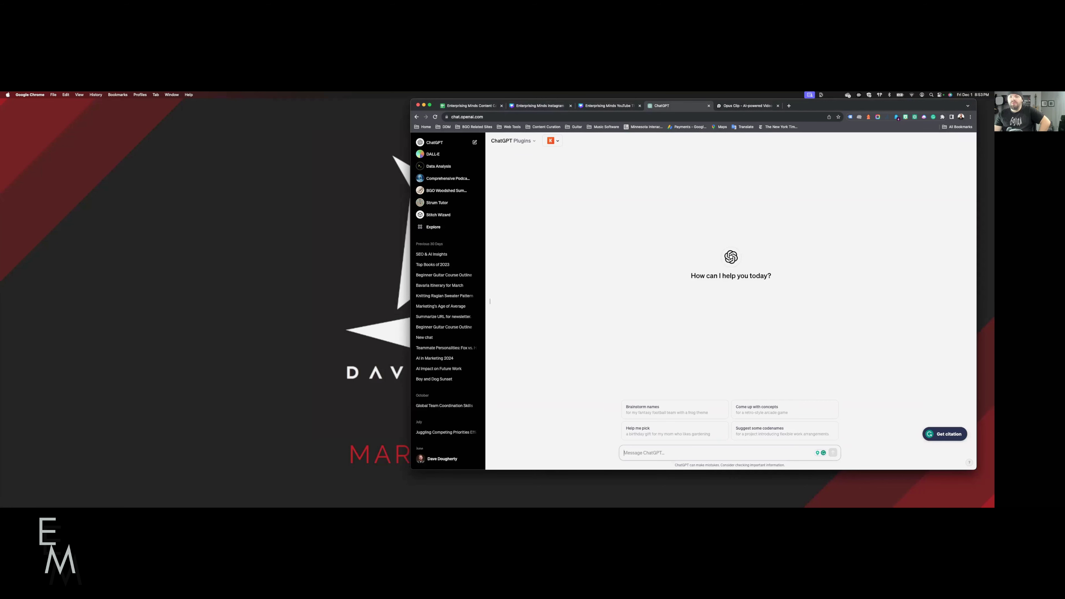
left_click_drag(180, 277, 678, 454)
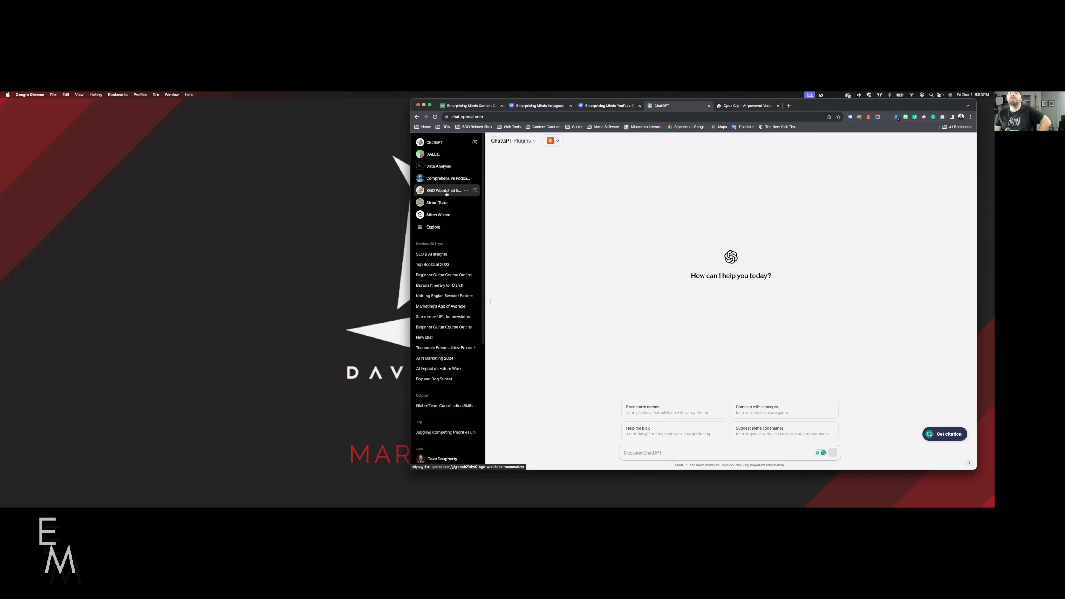
left_click(441, 179)
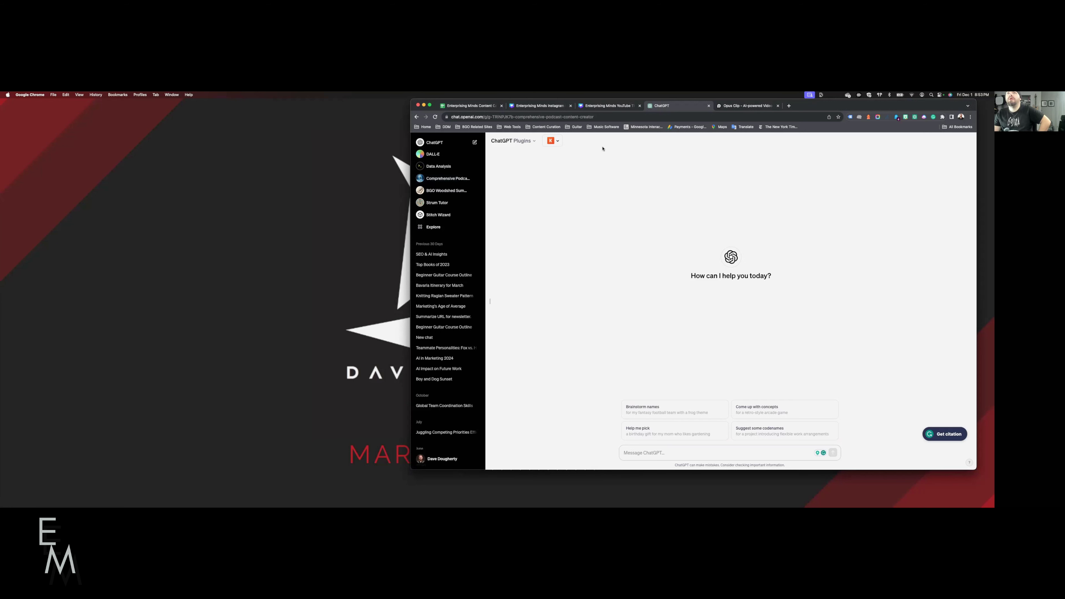
left_click(517, 115)
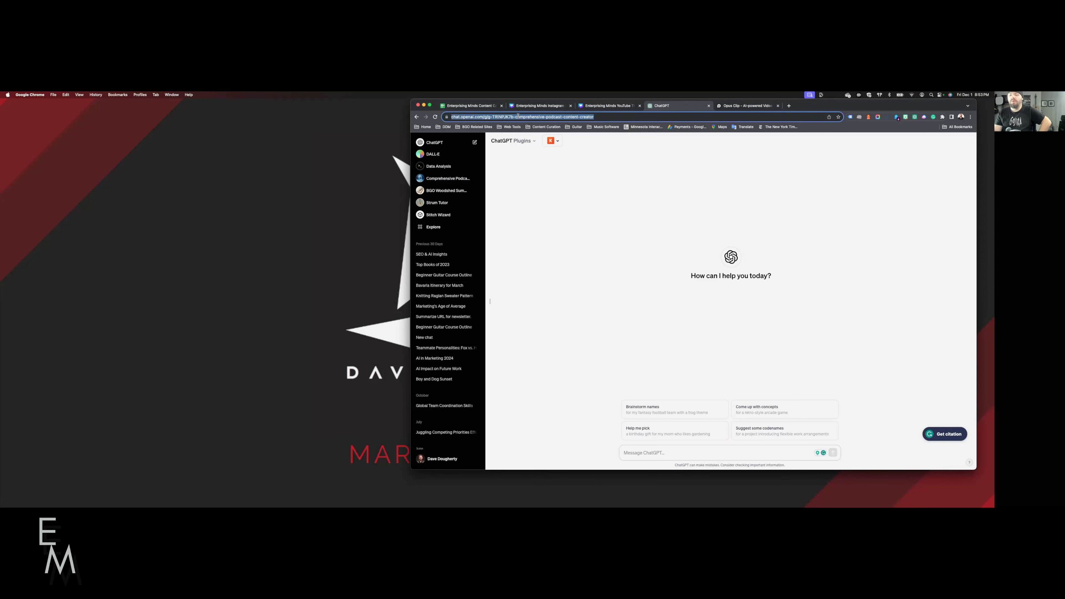
- Reload the podcast GPT page and attach the Episode 21 - Our Top Books of 2023 Transcript .docx
key("Return")
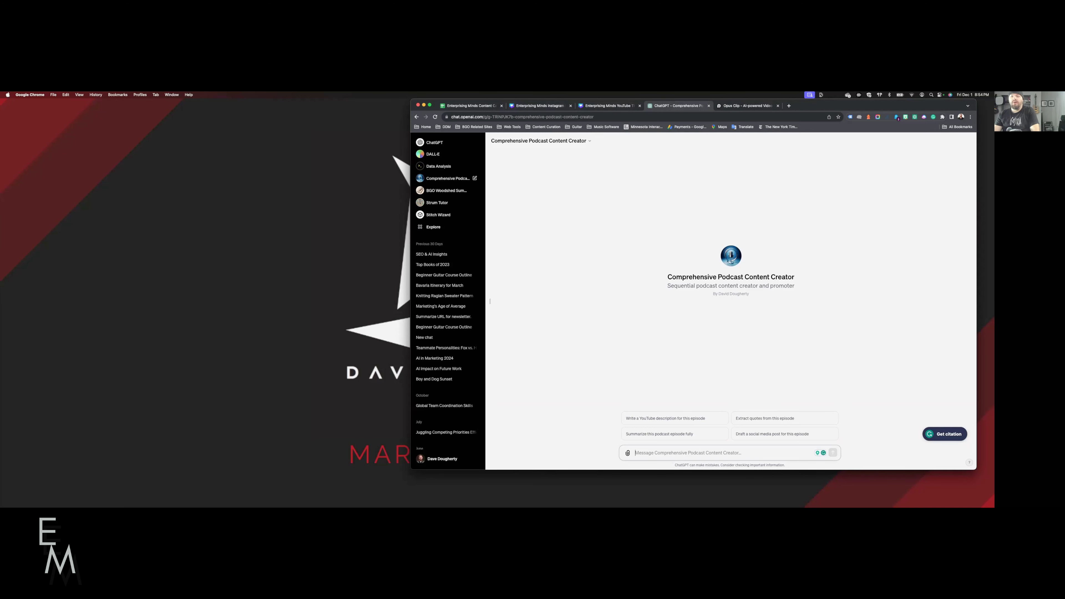
left_click_drag(1, 247, 712, 375)
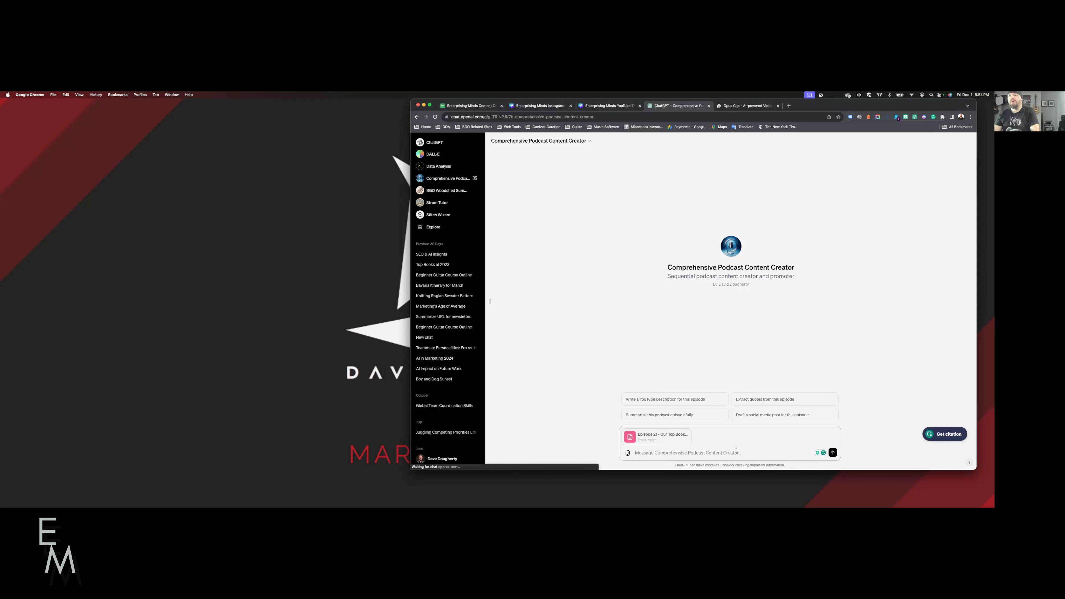
- Send the Episode 21 transcript to generate LinkedIn posts, an SEO meta description and content ideas
left_click(832, 453)
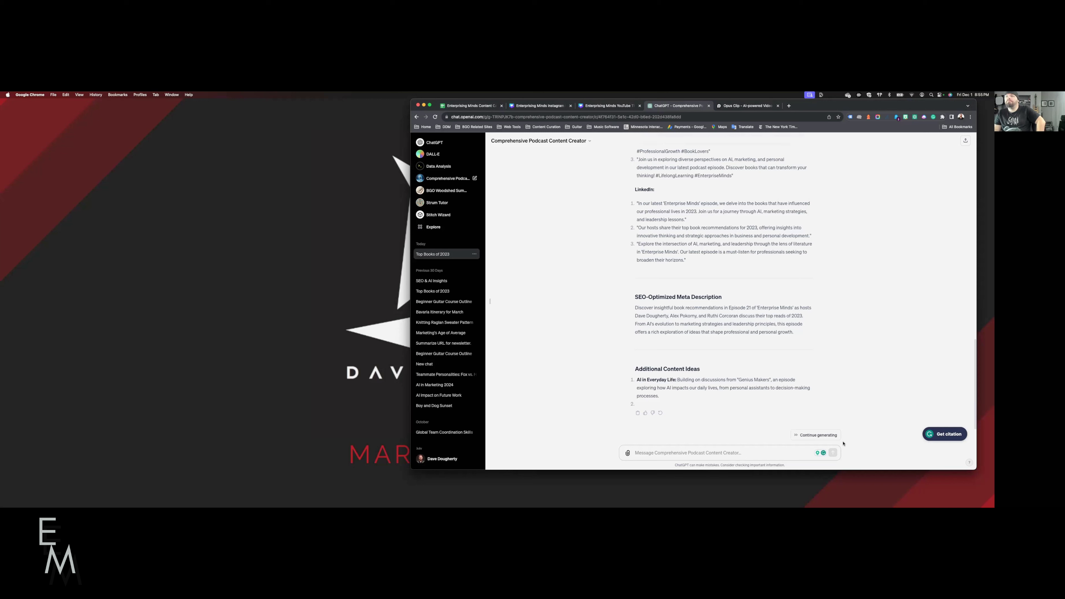
- Continue the cut-off reply until Additional Content Ideas lists five ideas, ending with Marketing Innovations
left_click(831, 438)
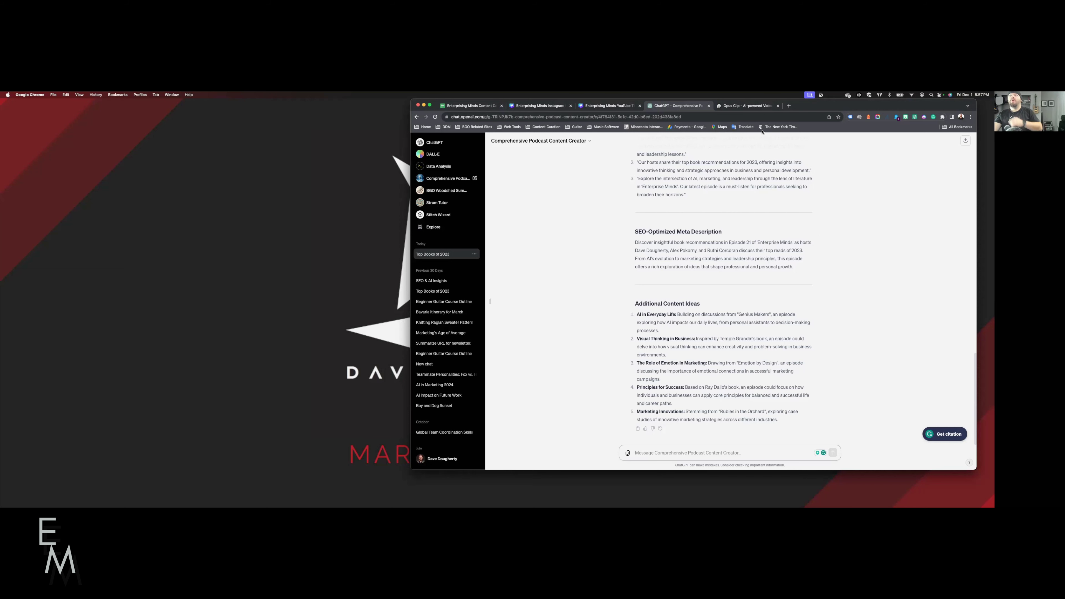
- Switch to OpusClip and review the EP 19 clip scores from #1 down to #29 and back
left_click(740, 107)
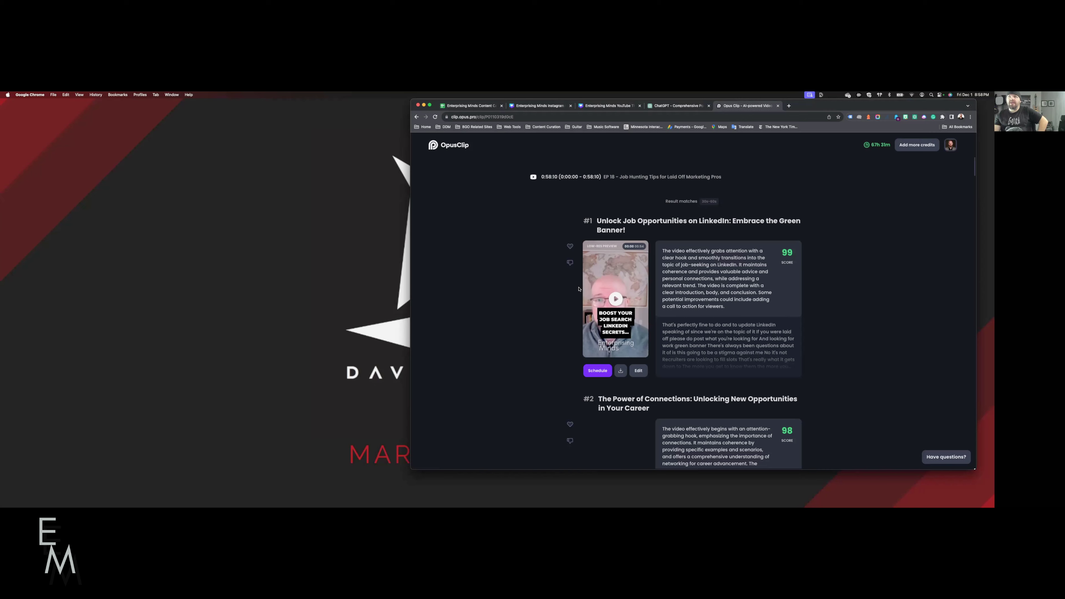
scroll(578, 289, "down", 20)
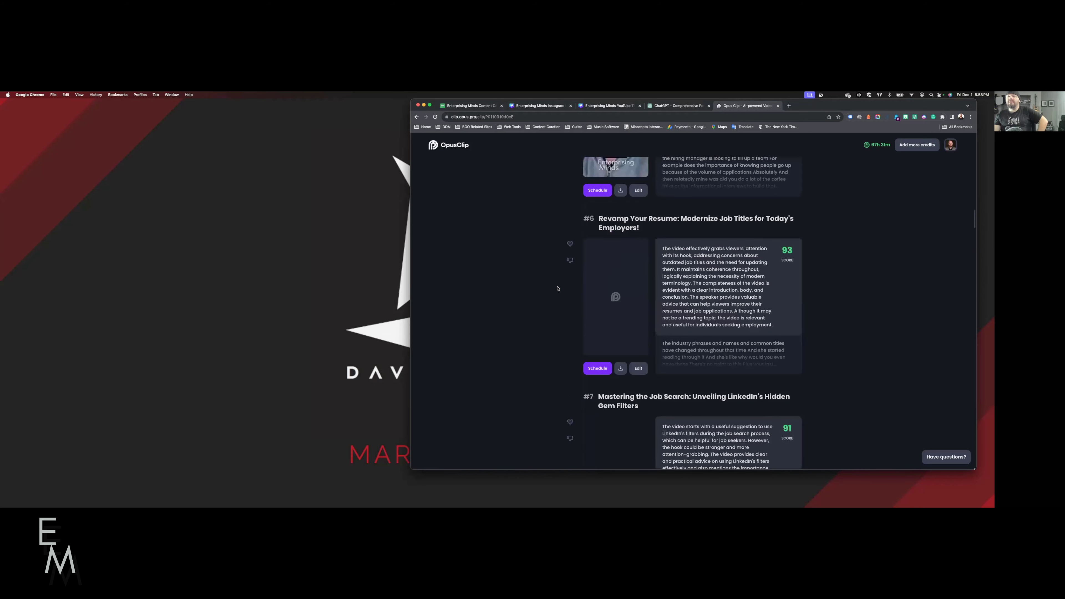
scroll(557, 289, "down", 20)
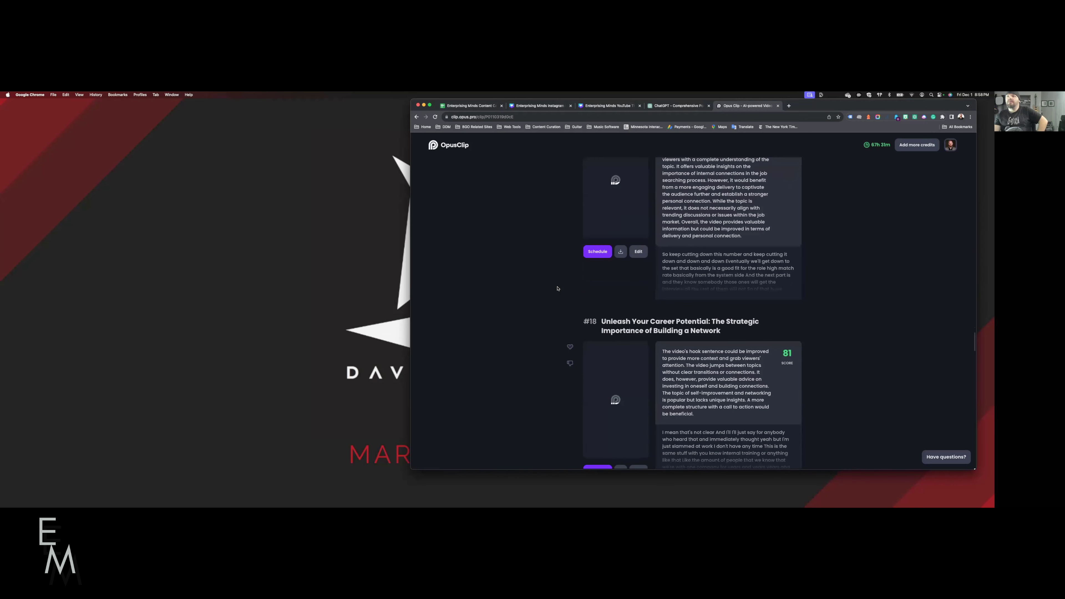
scroll(557, 288, "down", 20)
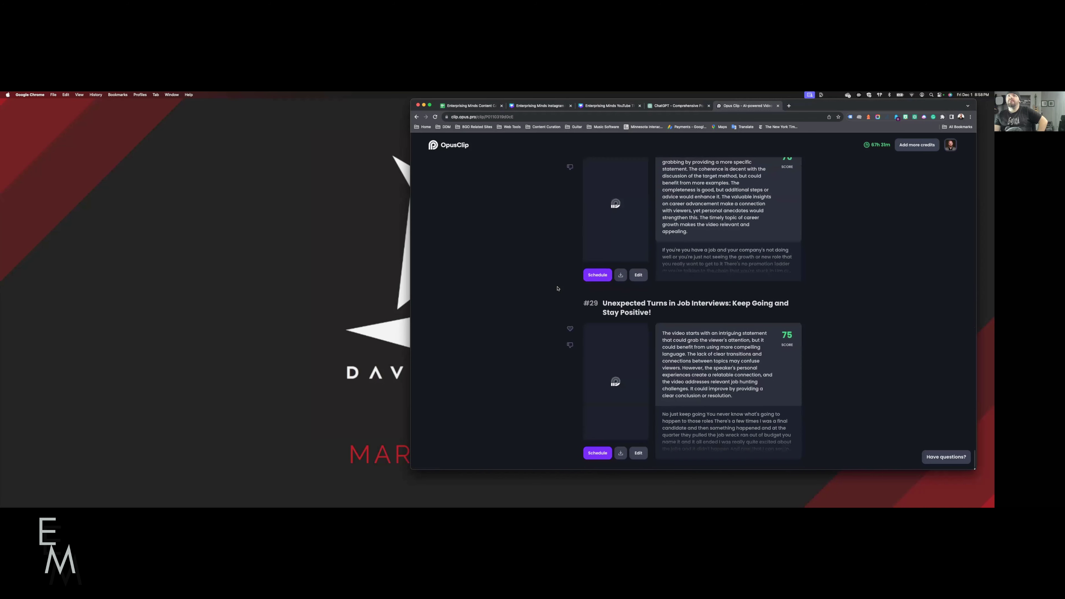
scroll(557, 288, "up", 6)
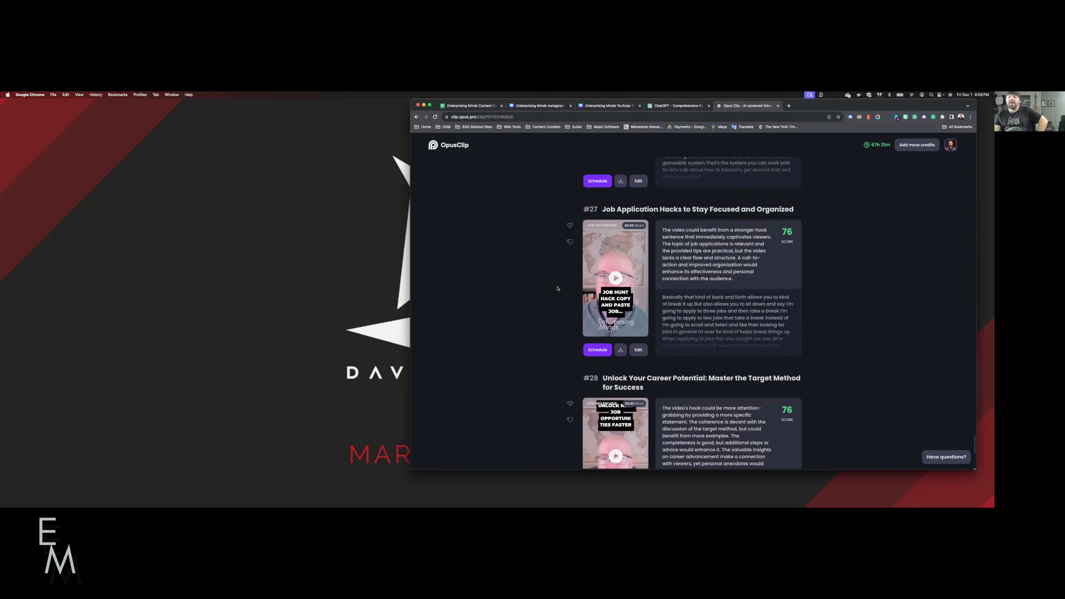
scroll(557, 288, "up", 20)
scroll(556, 288, "up", 10)
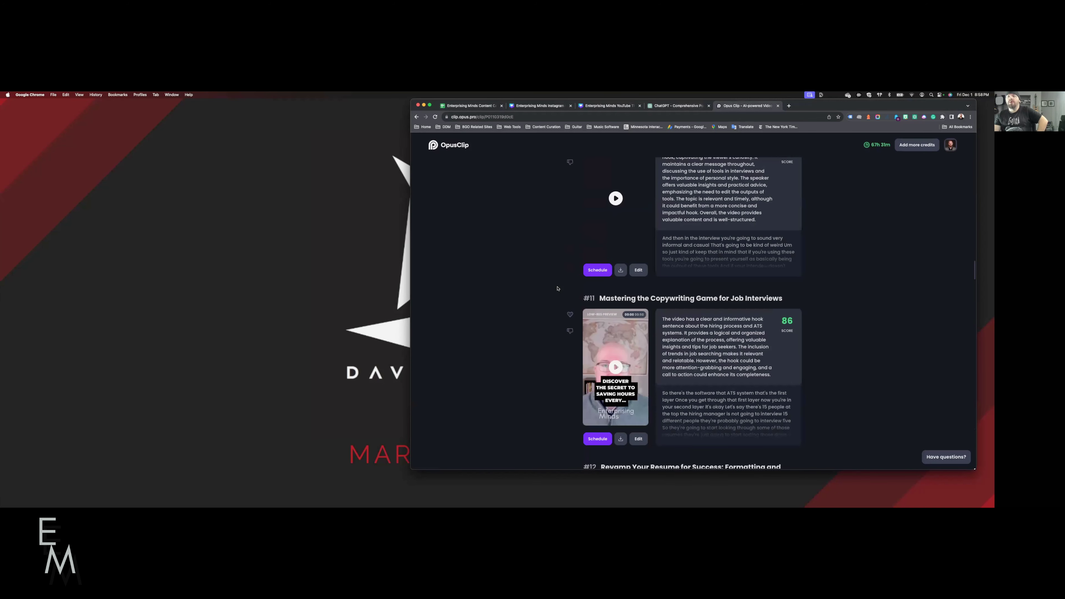
scroll(557, 288, "up", 15)
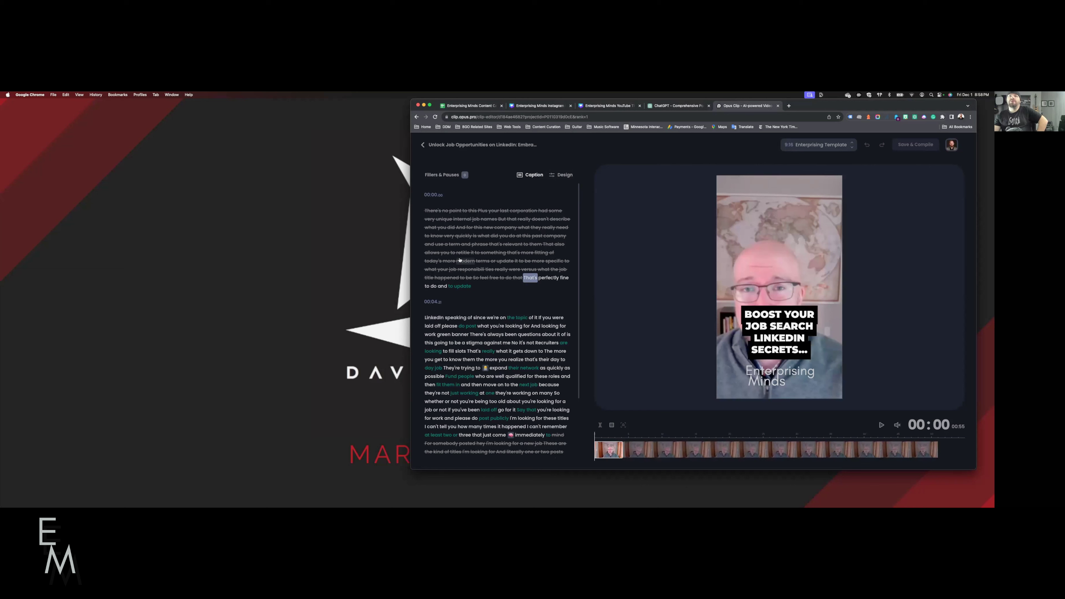
scroll(503, 396, "down", 1)
scroll(502, 396, "down", 5)
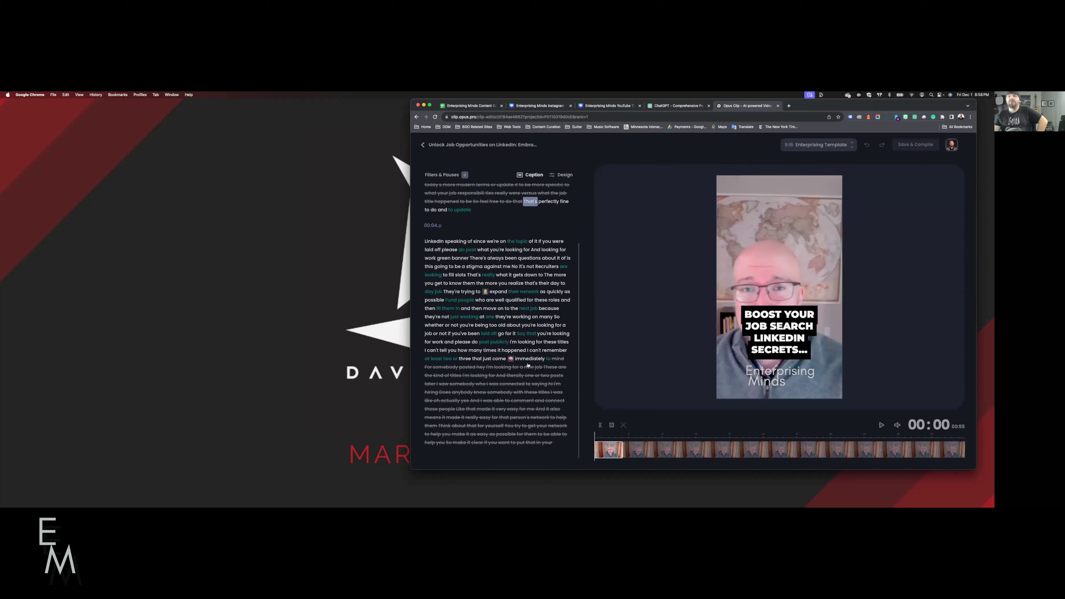
scroll(526, 230, "up", 5)
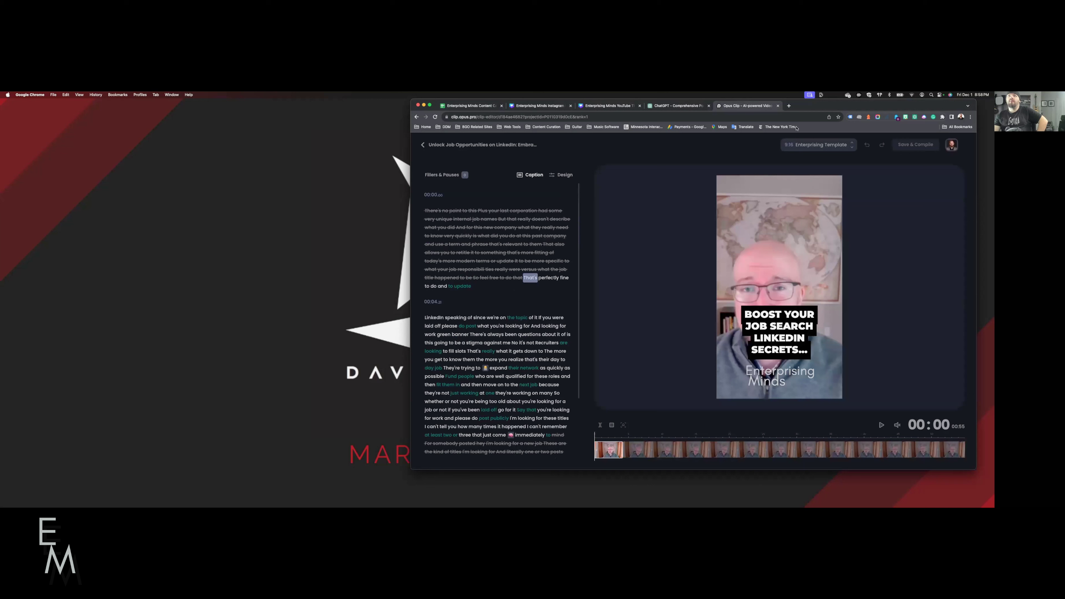